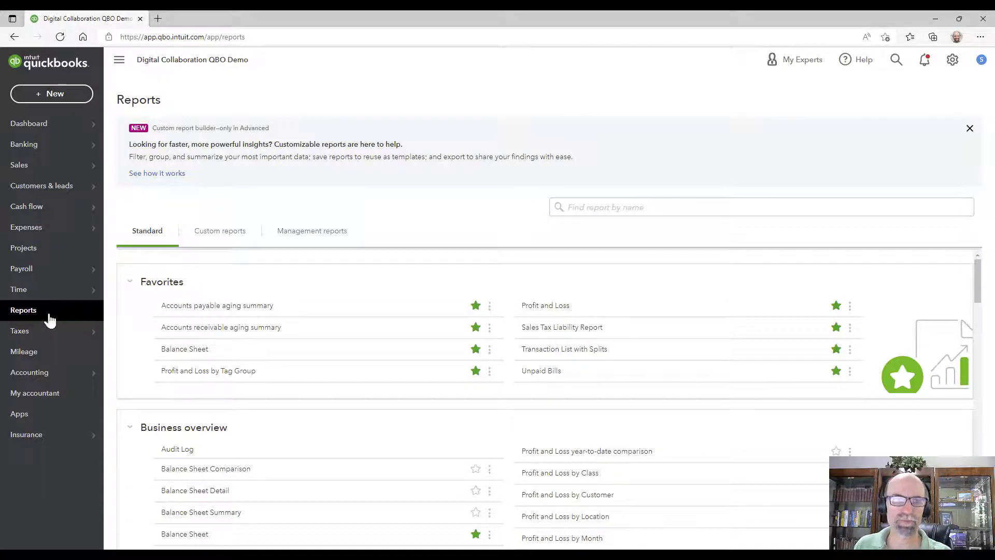
click(621, 206)
text(stat)
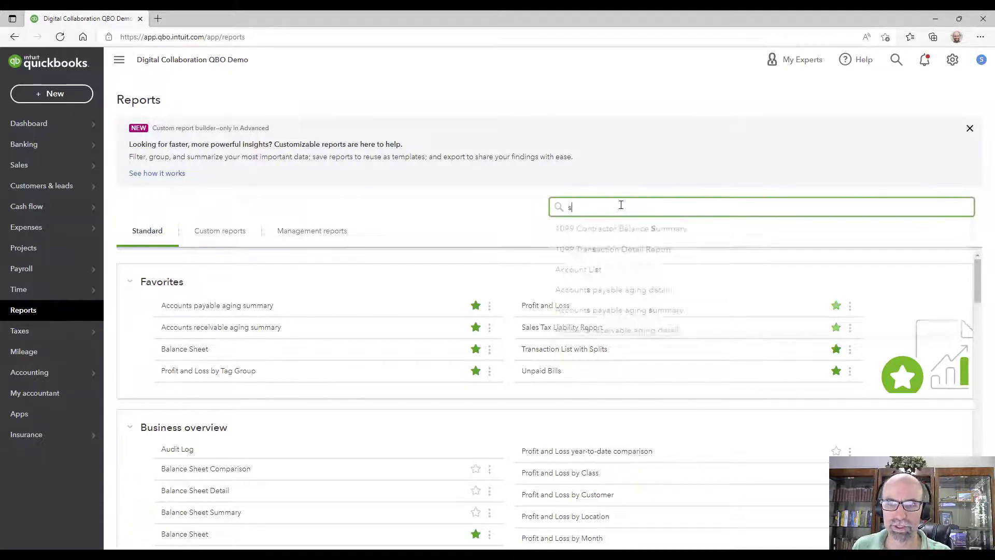
click(617, 230)
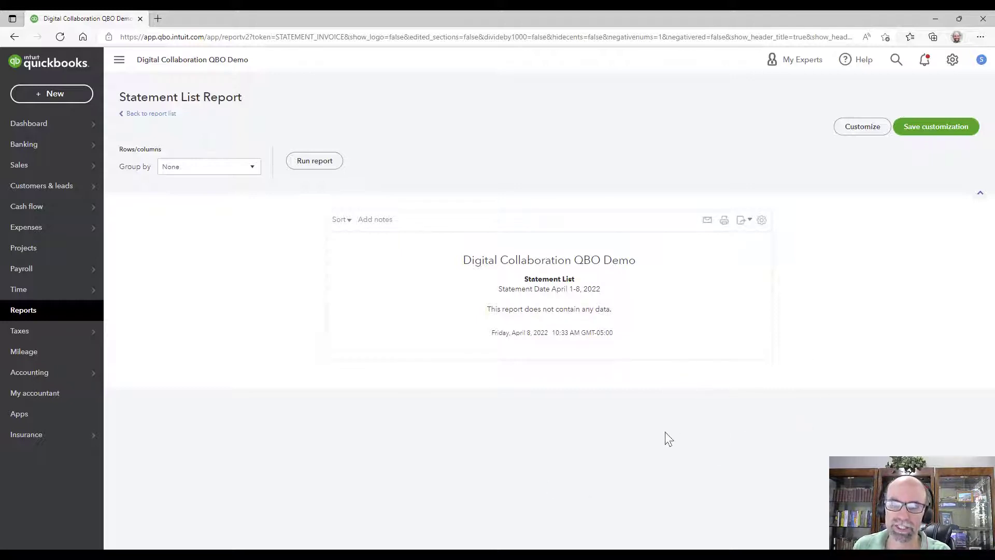
click(42, 317)
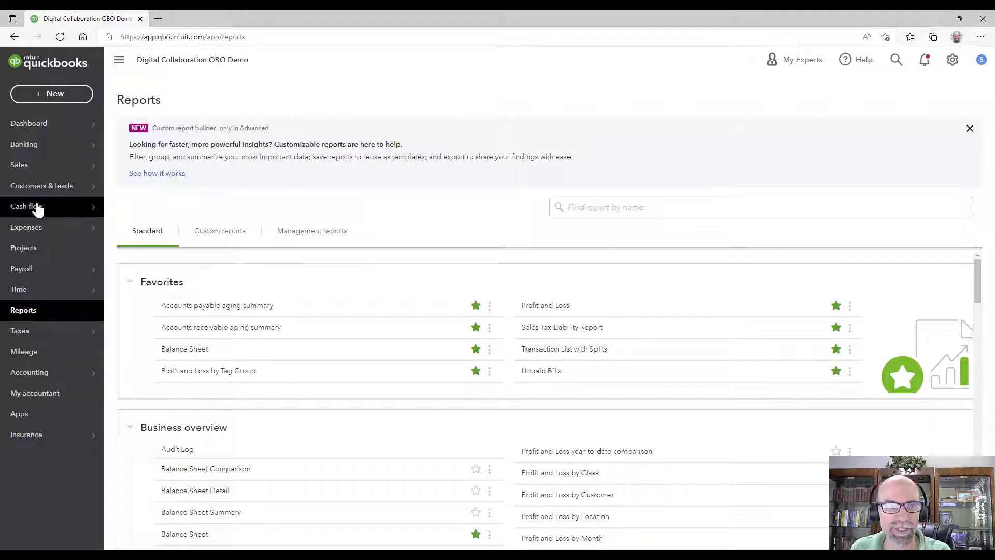
Open customer 1 Fibonacci Inc. and start a new Statement for its $17,104.96 open balance.
click(37, 167)
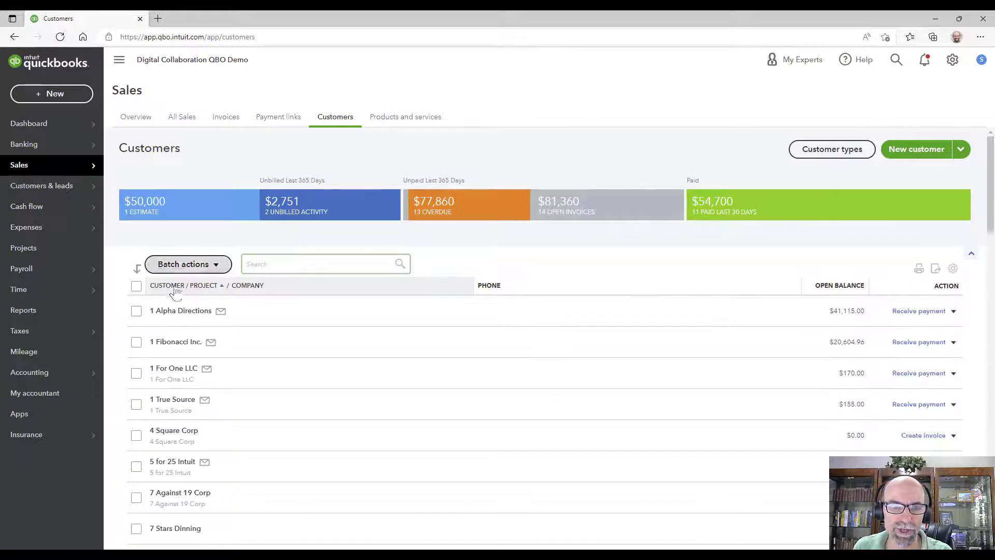
click(185, 343)
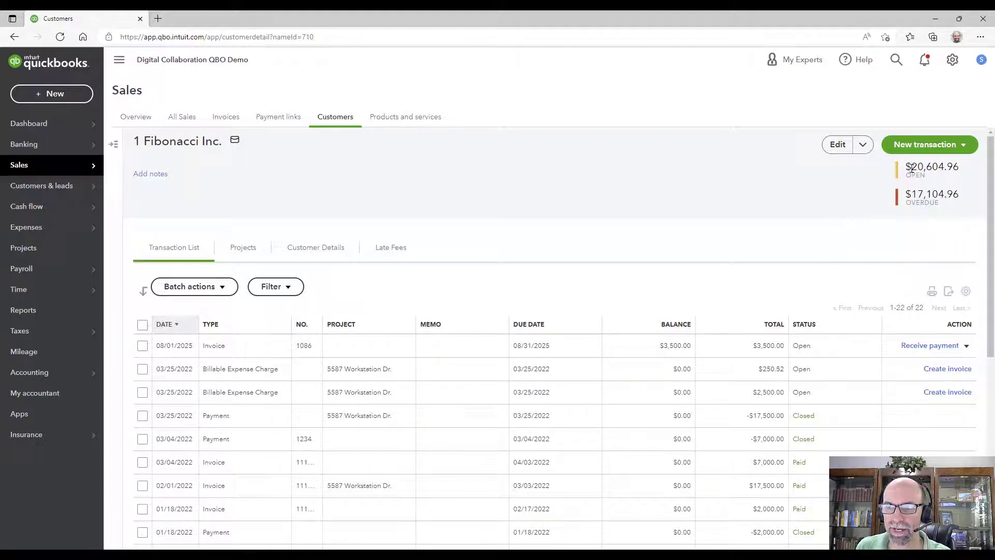
drag(911, 167, 959, 165)
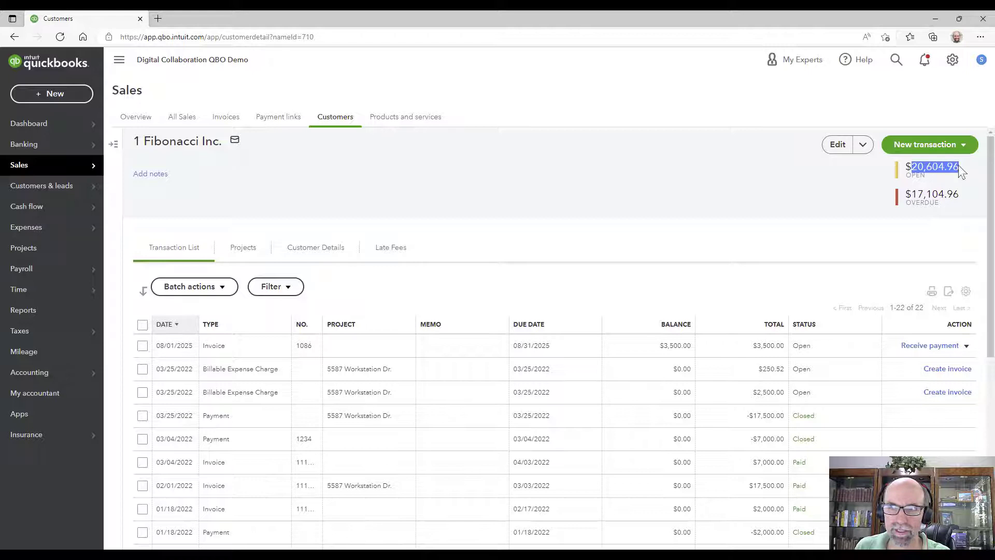
click(897, 206)
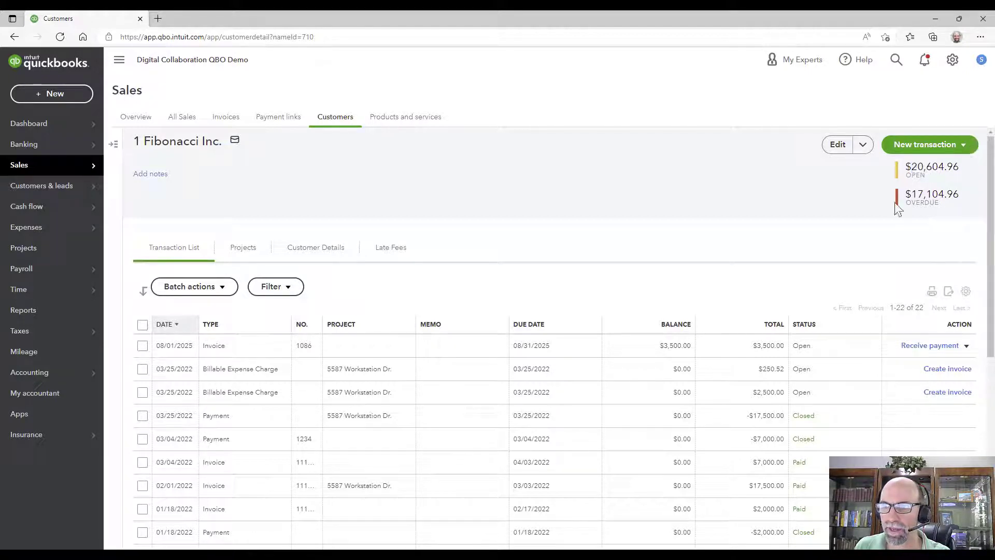
click(920, 150)
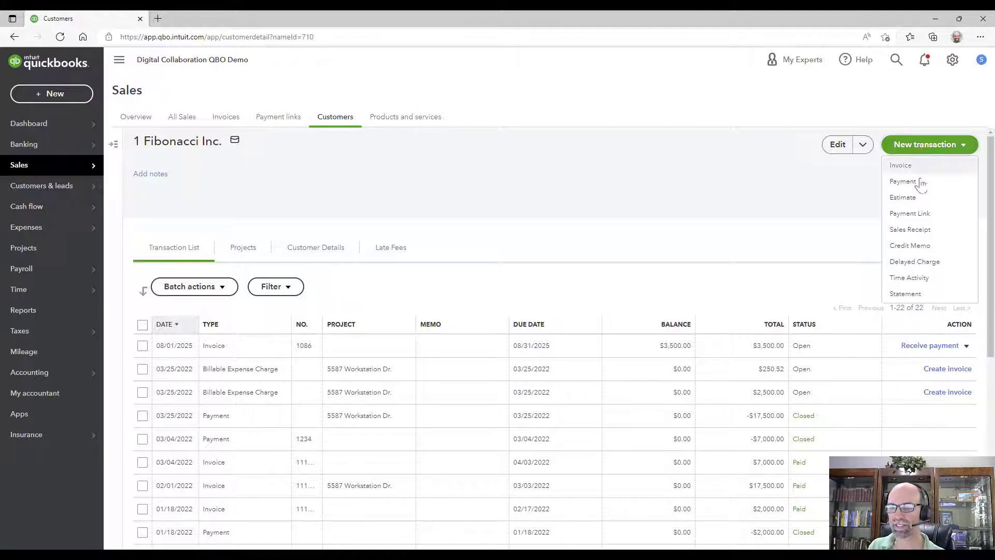
click(913, 294)
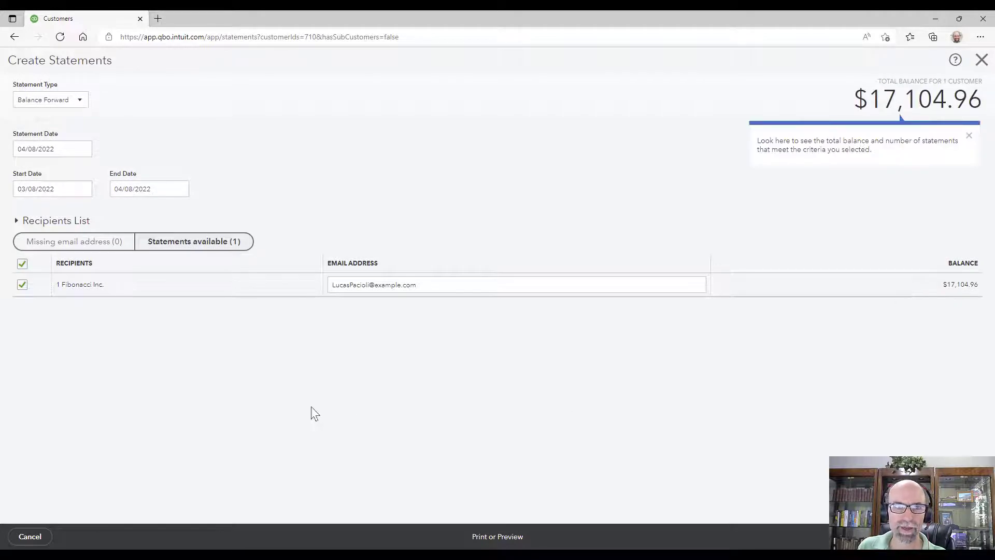
Keep Balance Forward as the statement type and apply a 01/01/2022 start date.
click(77, 104)
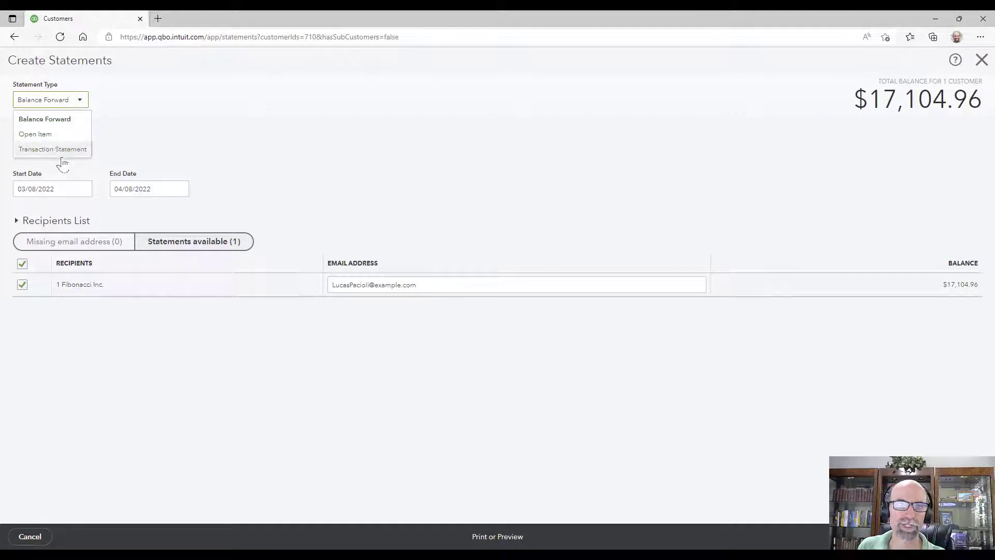
click(72, 121)
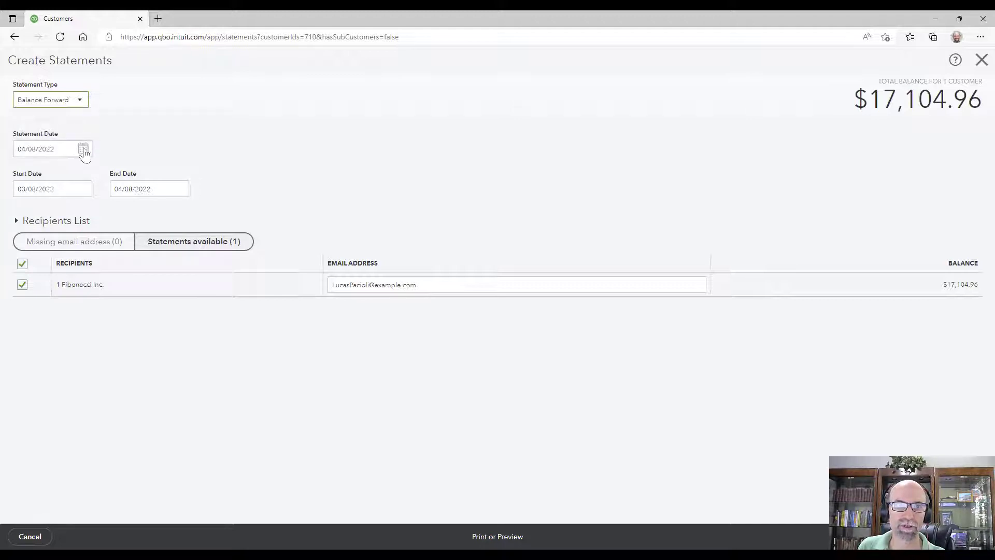
click(83, 149)
click(83, 150)
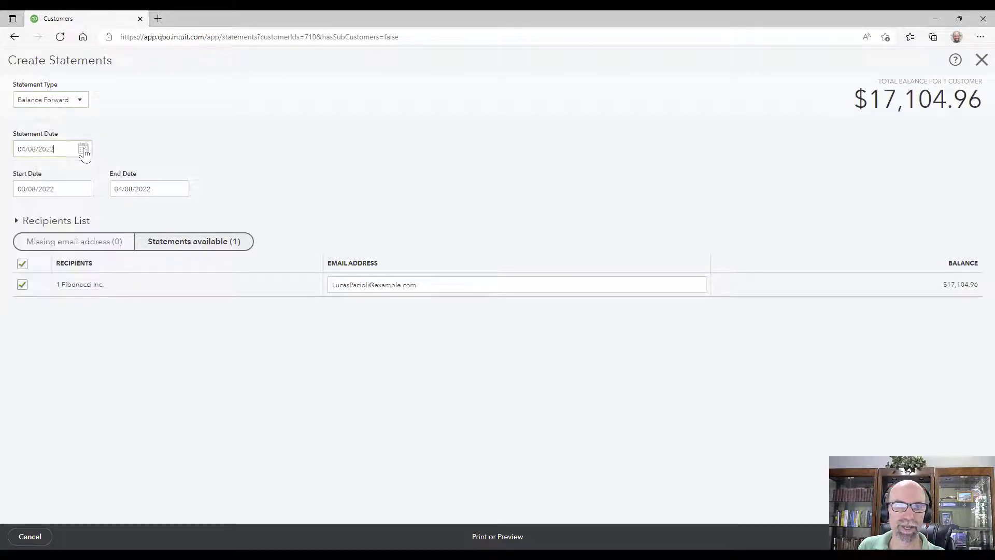
click(83, 189)
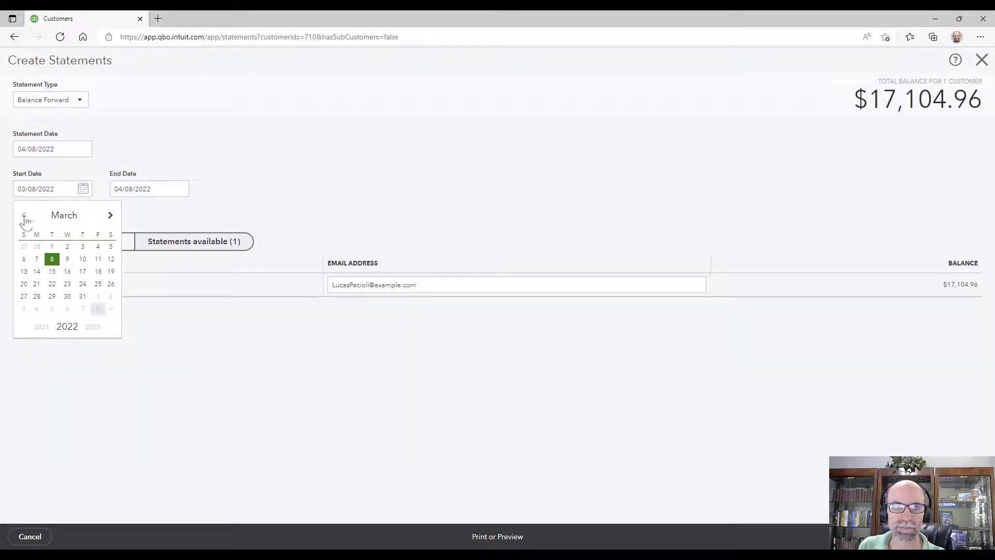
click(24, 218)
click(25, 218)
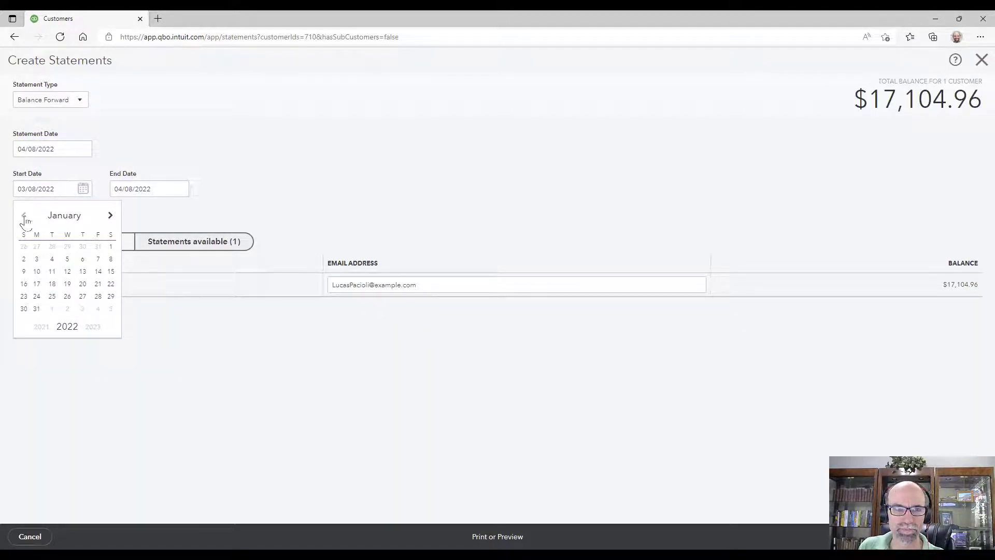
click(110, 248)
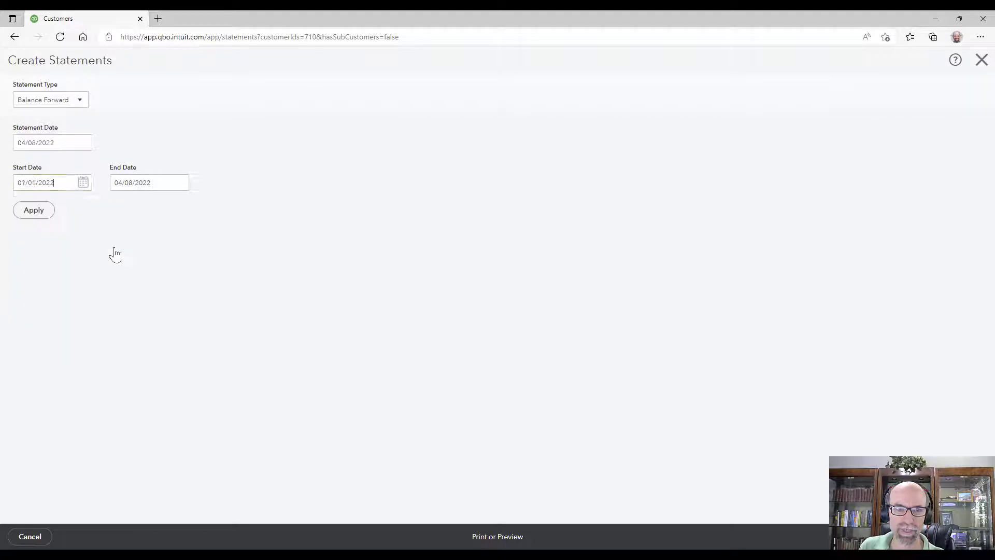
click(33, 211)
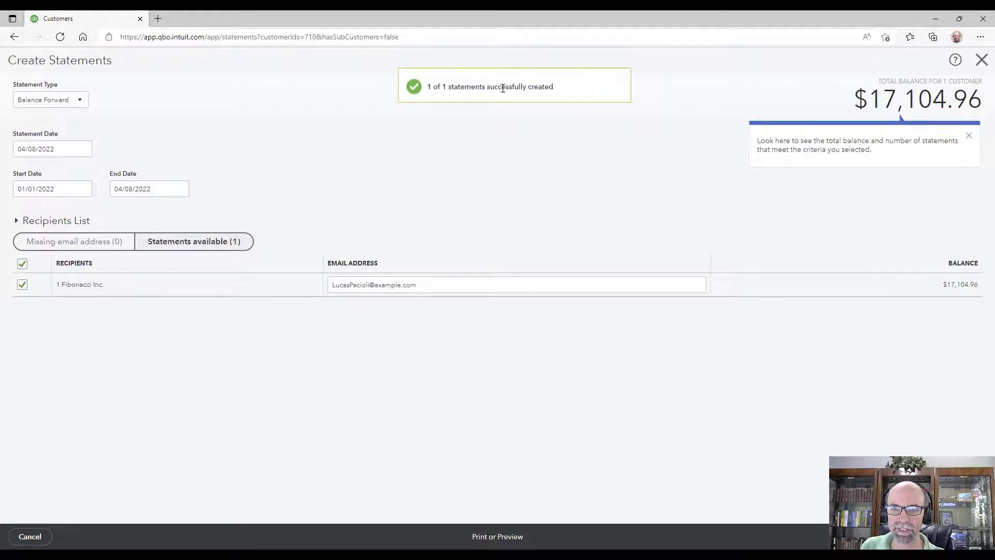
Close Create Statements, find the Statement List report via 'stat', and open statement #1001 for 1 Fibonacci Inc.
click(980, 61)
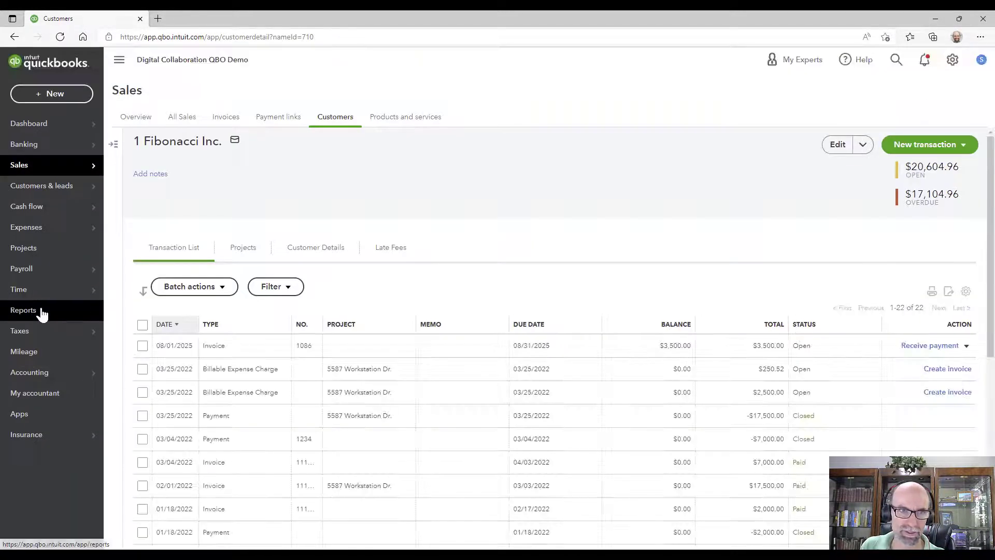
click(42, 311)
click(646, 205)
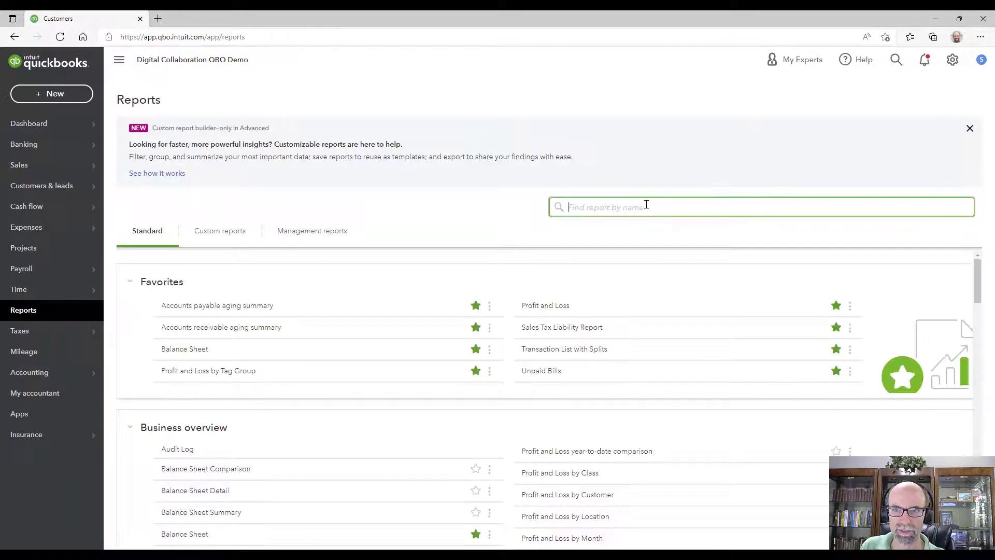
text(stat)
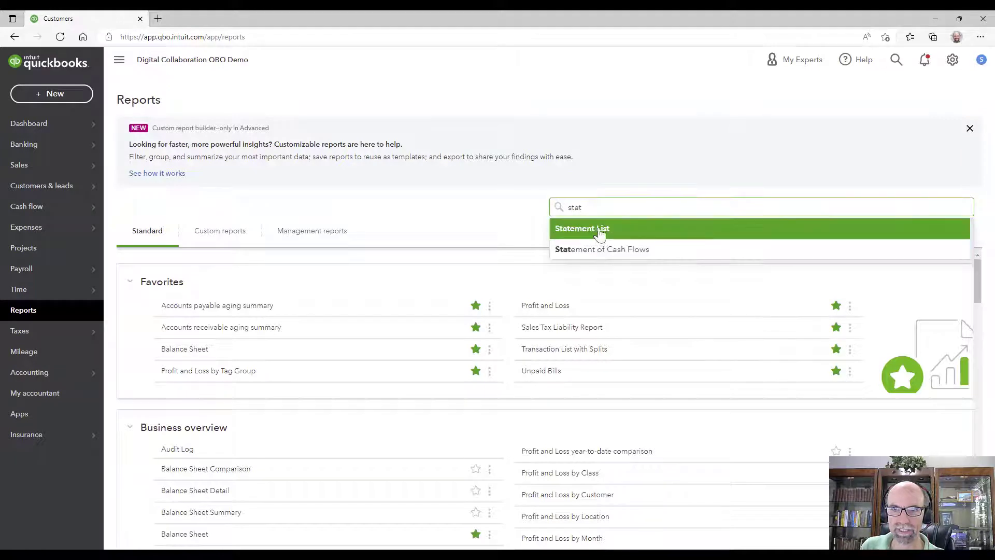
click(599, 231)
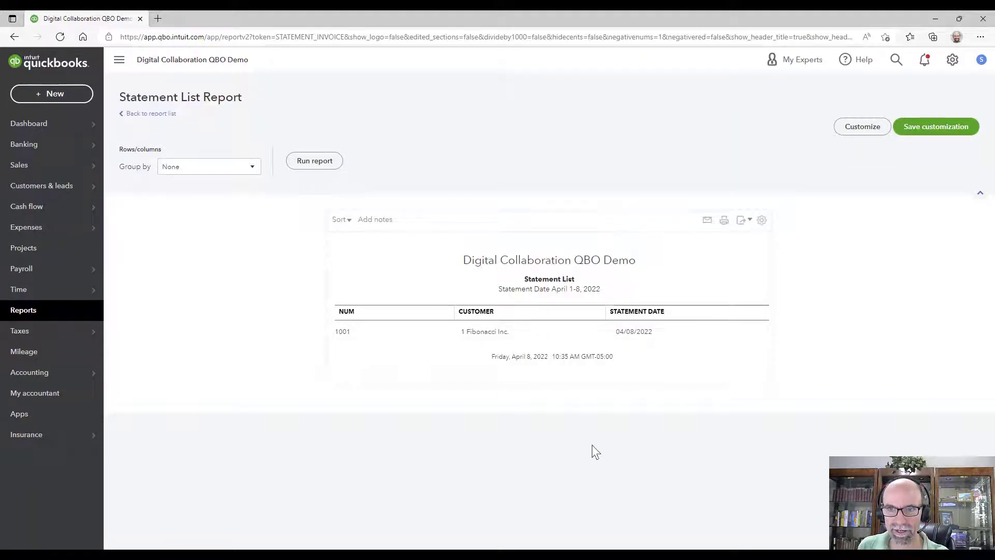
click(477, 334)
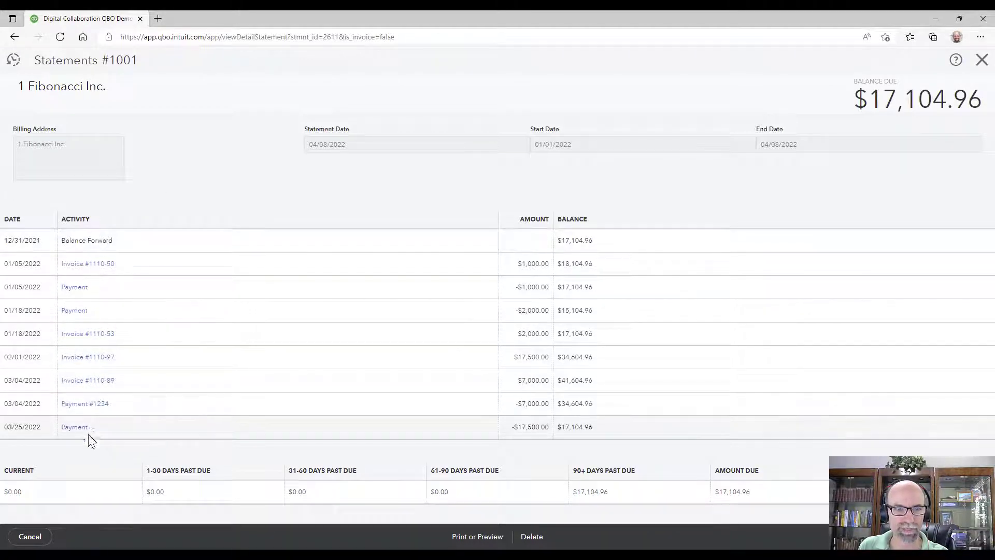
Check invoice #1110-97's $17,500.00 payment from 03/25/2022, then close the invoice.
click(98, 362)
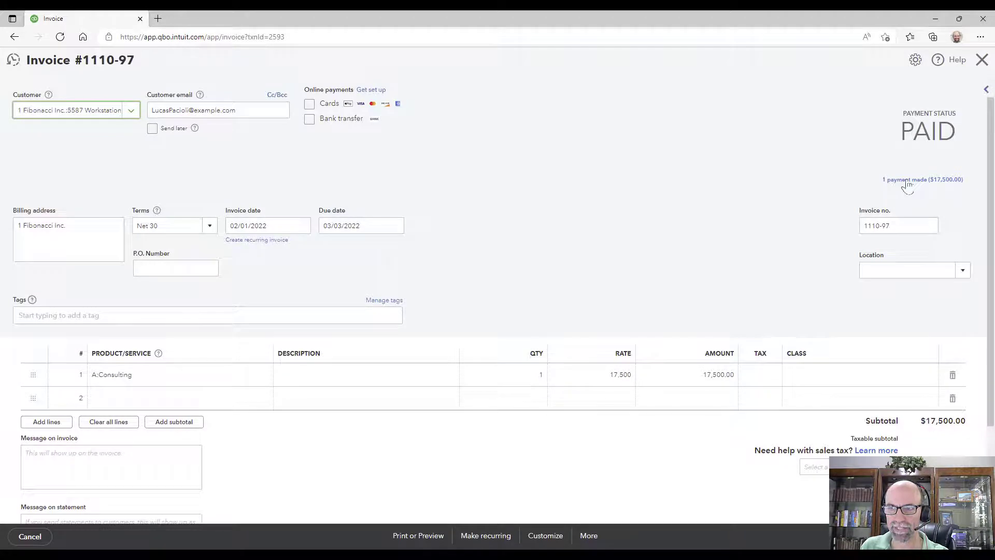
click(907, 181)
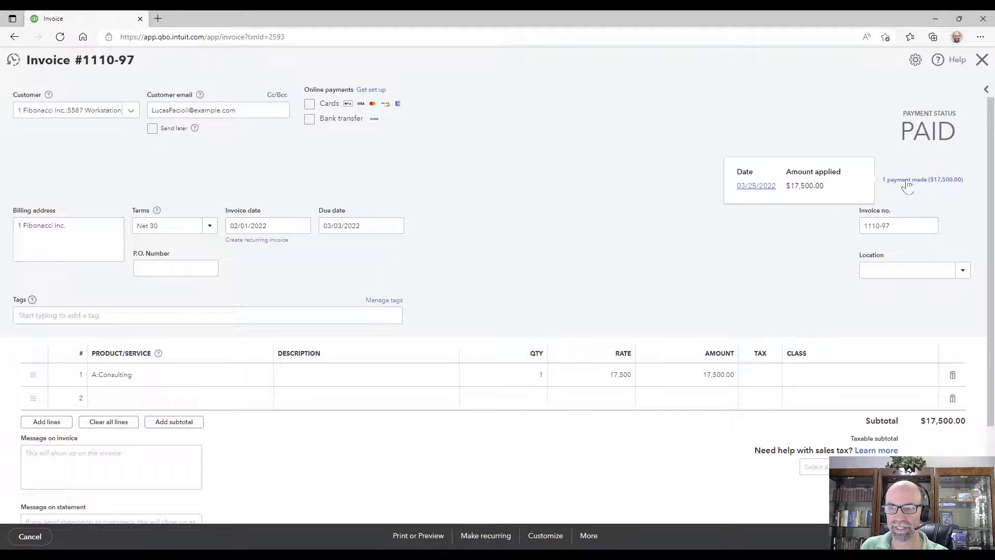
click(982, 59)
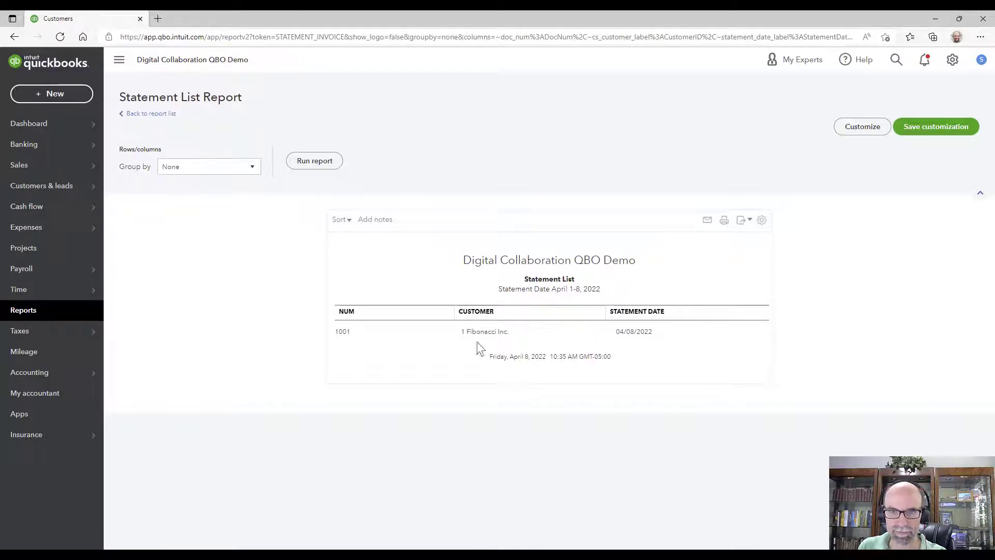
Reopen statement #1001 for 1 Fibonacci Inc. and scroll through its printable PDF preview.
click(489, 334)
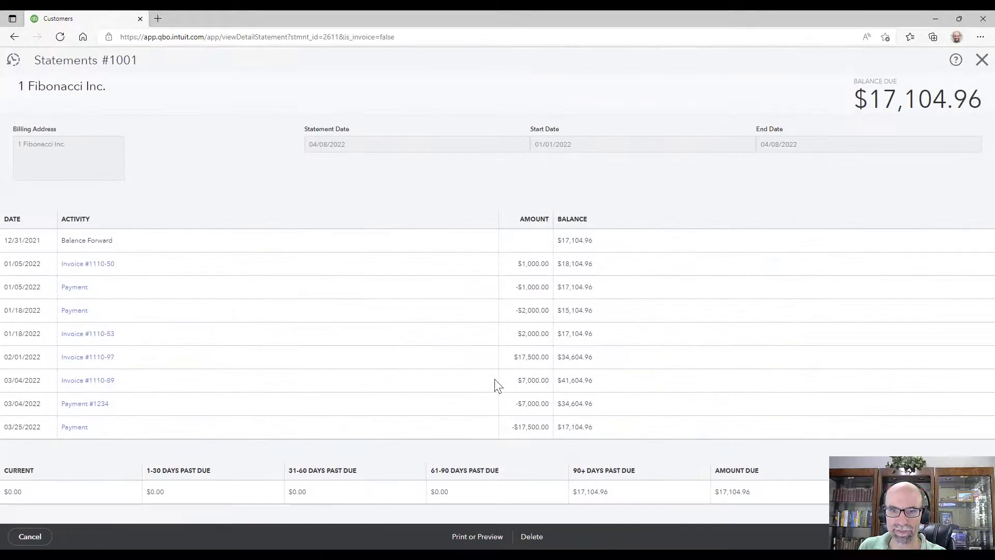
click(475, 536)
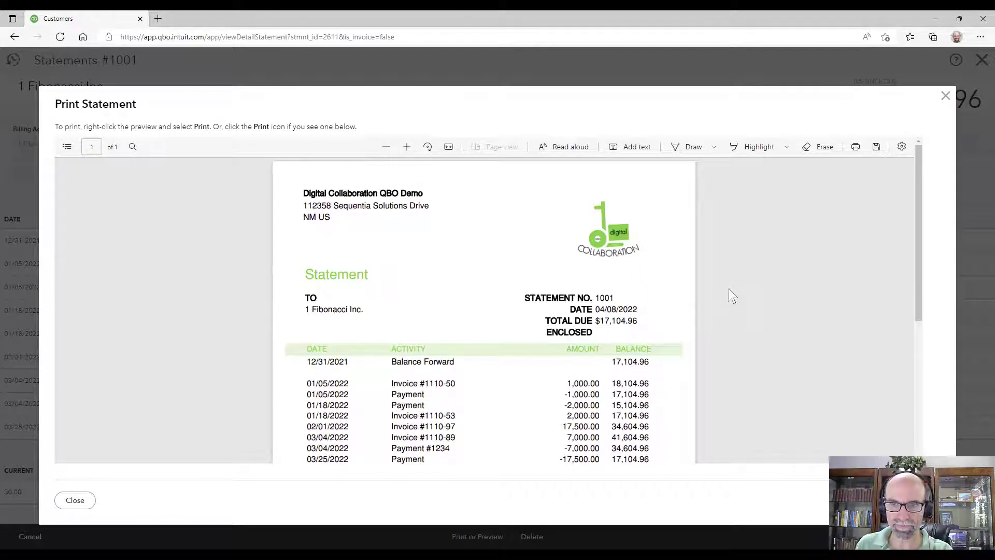
scroll(729, 288, down, 2)
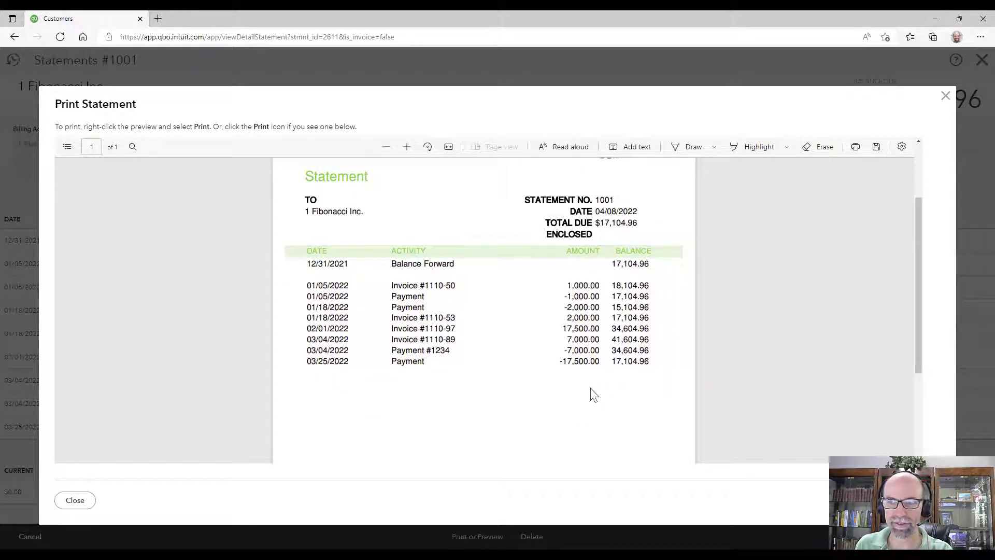
Close the statement #1001 preview and page, then bring up the + New menu.
click(946, 98)
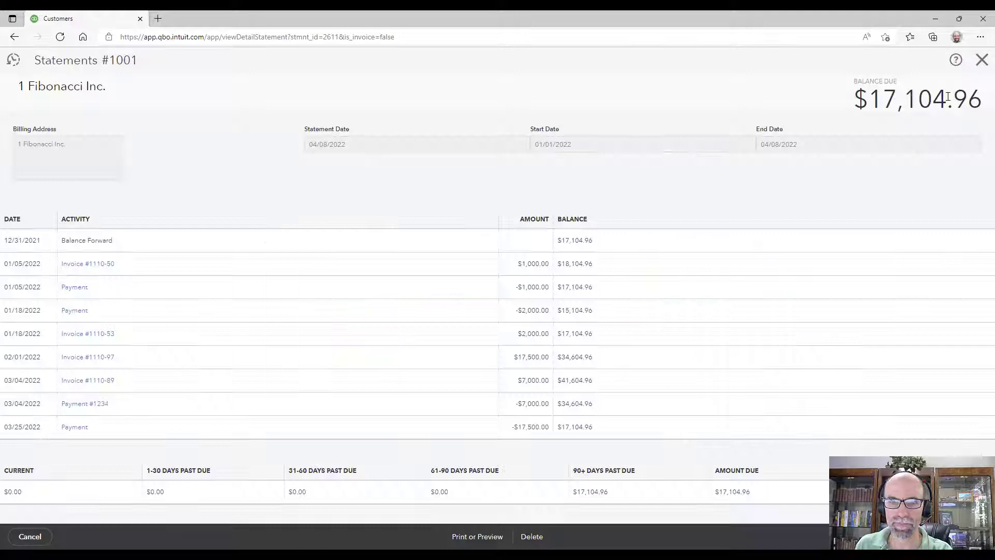
click(980, 62)
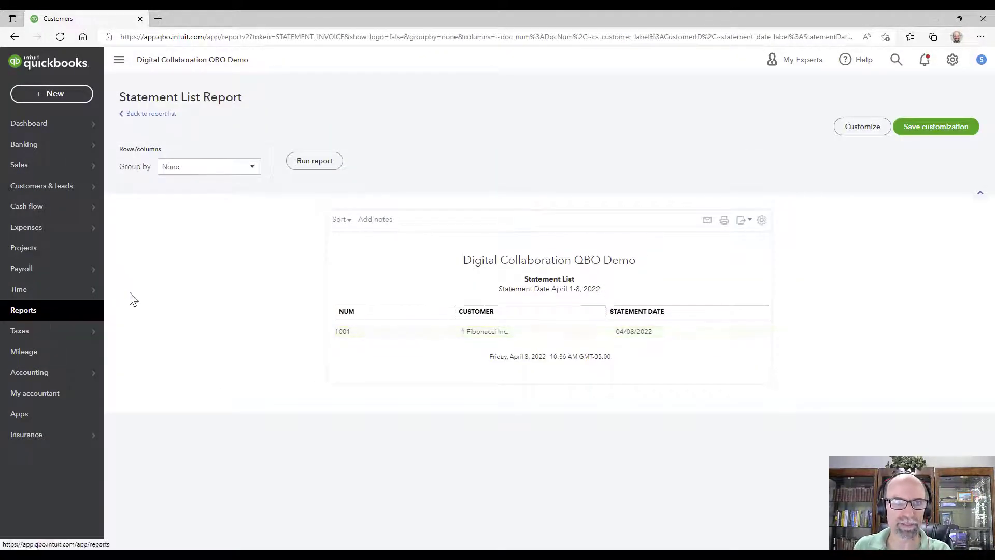
click(55, 98)
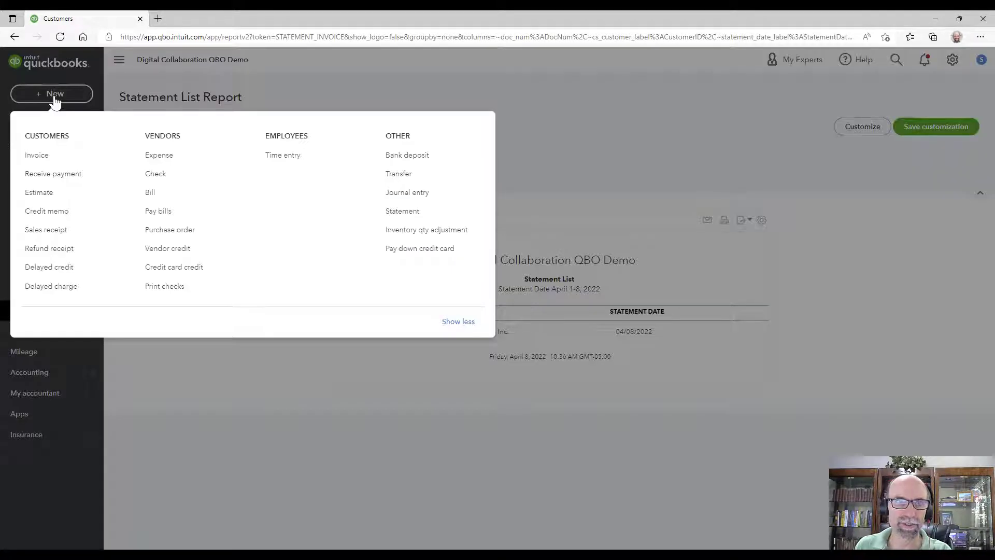
Create new statements starting 11/01/2021 and list all seven customers with statements available.
click(402, 210)
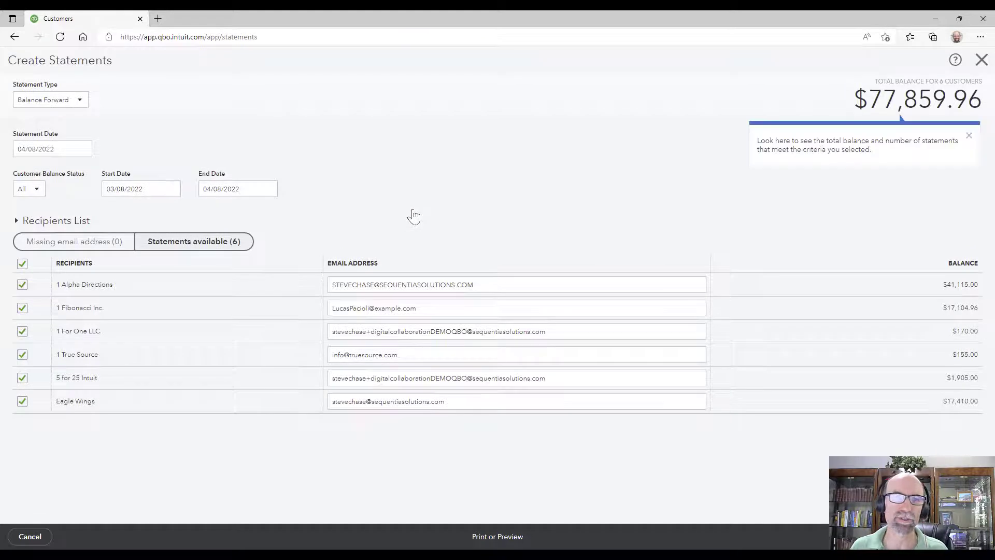
click(217, 251)
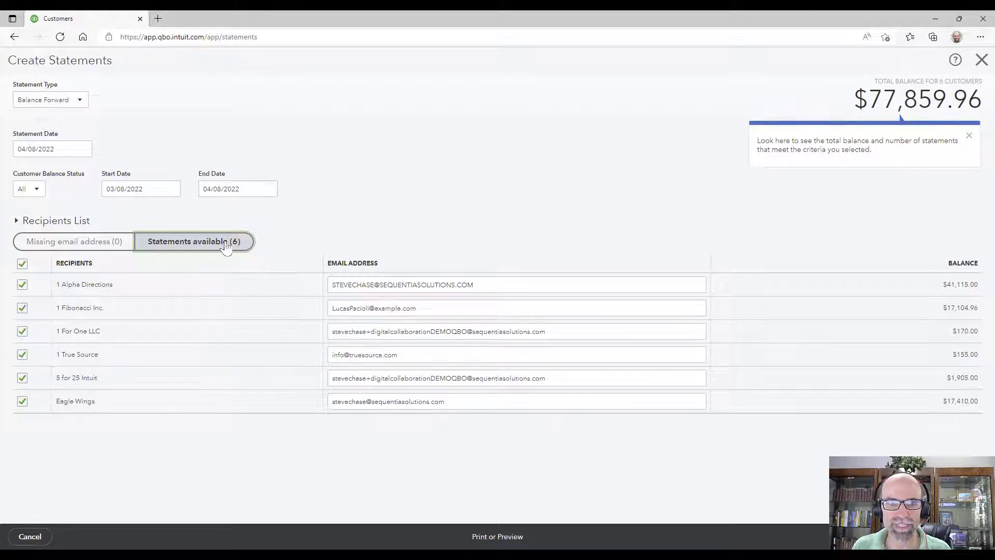
click(234, 246)
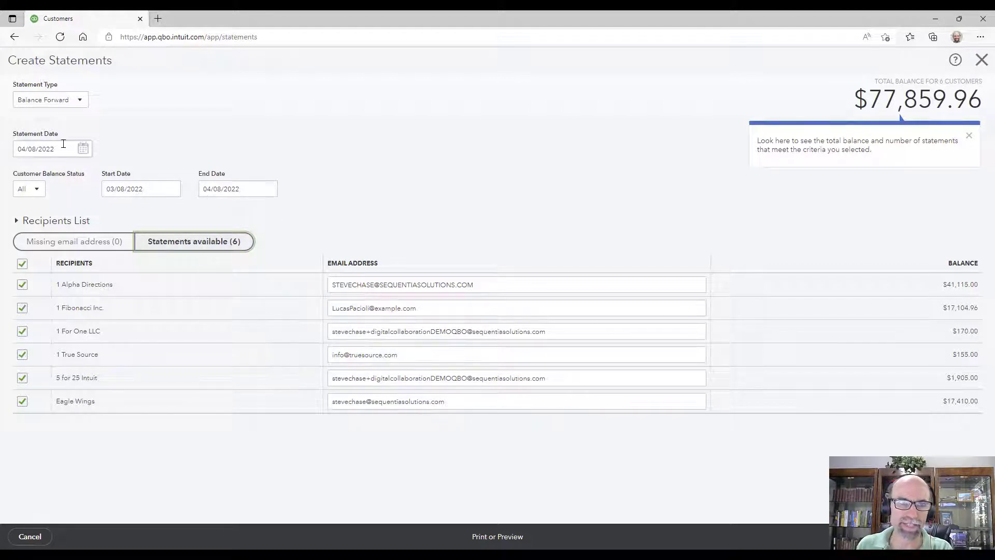
click(172, 188)
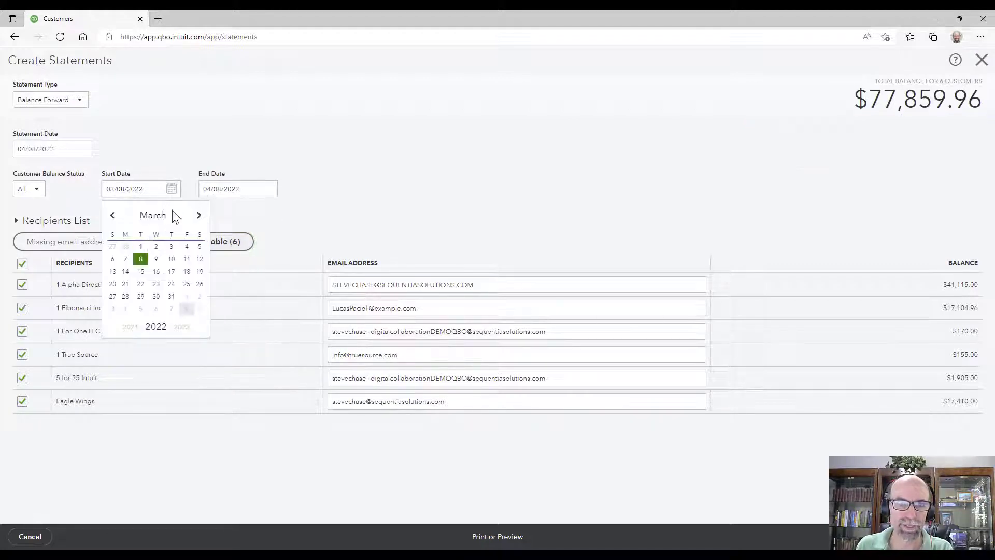
click(113, 216)
click(113, 216)
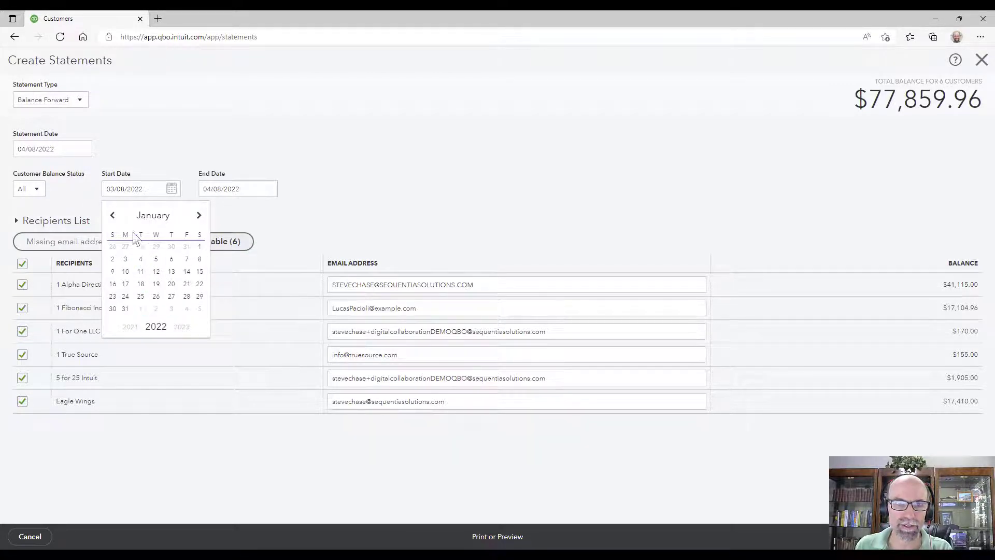
click(112, 215)
click(113, 215)
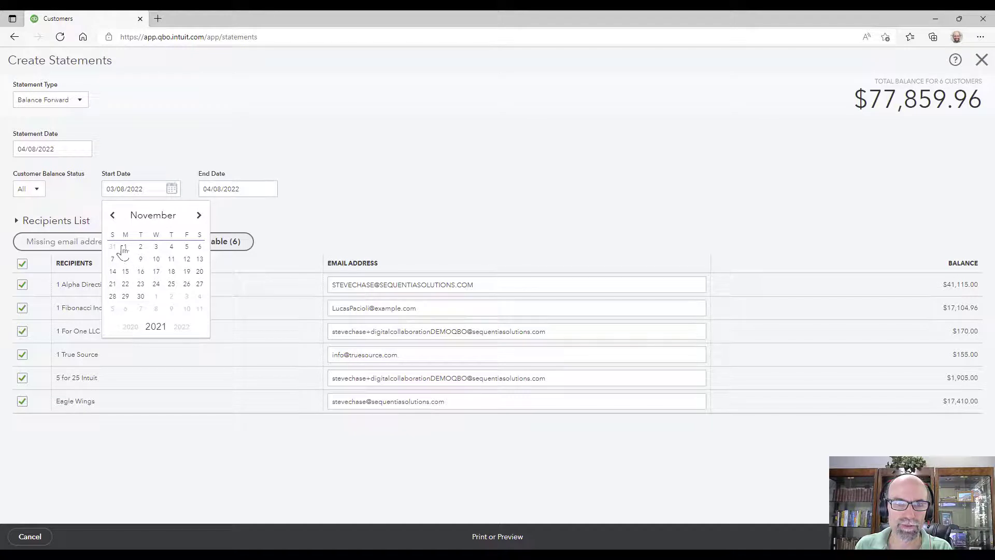
click(125, 247)
click(50, 210)
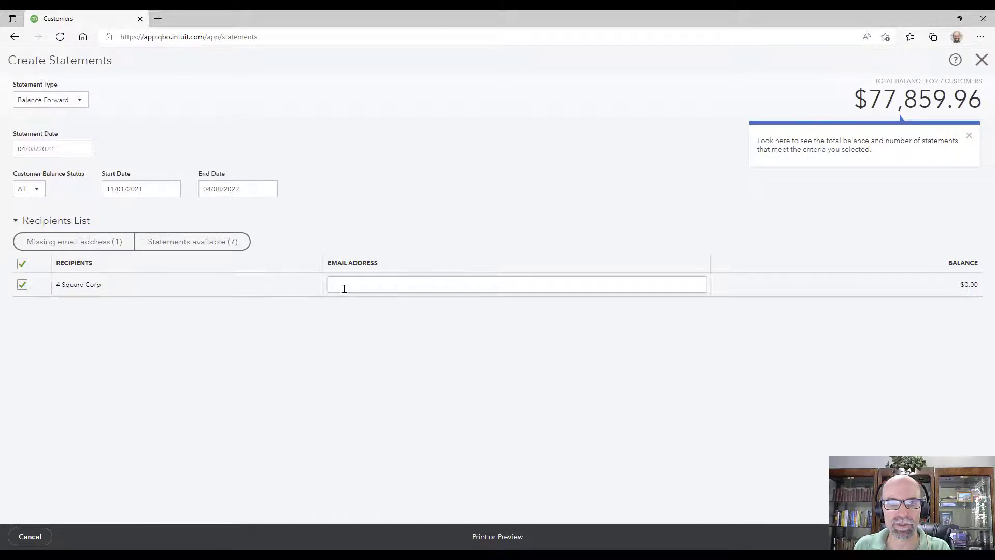
click(199, 243)
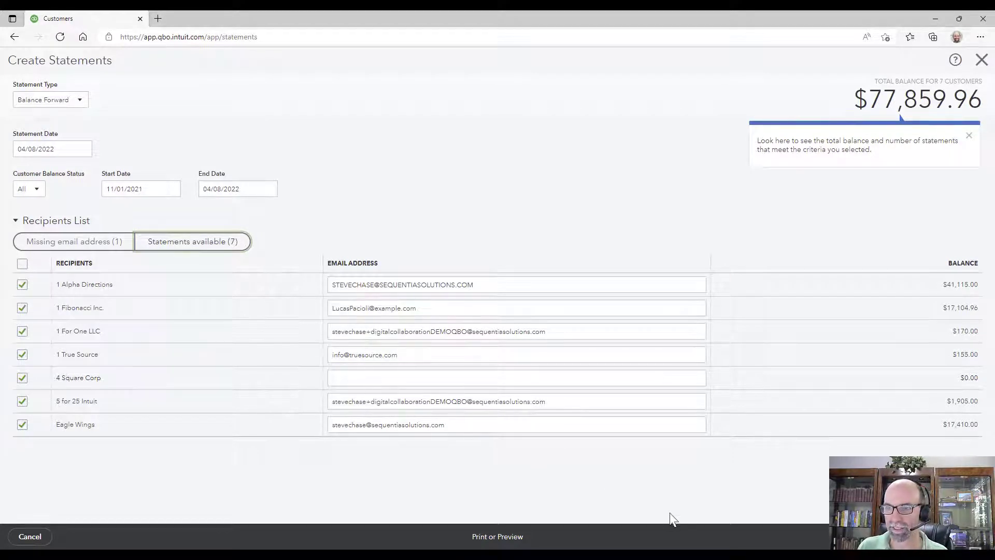
Preview the nine-page statements for all seven customers, scroll through them, then close the preview.
click(486, 536)
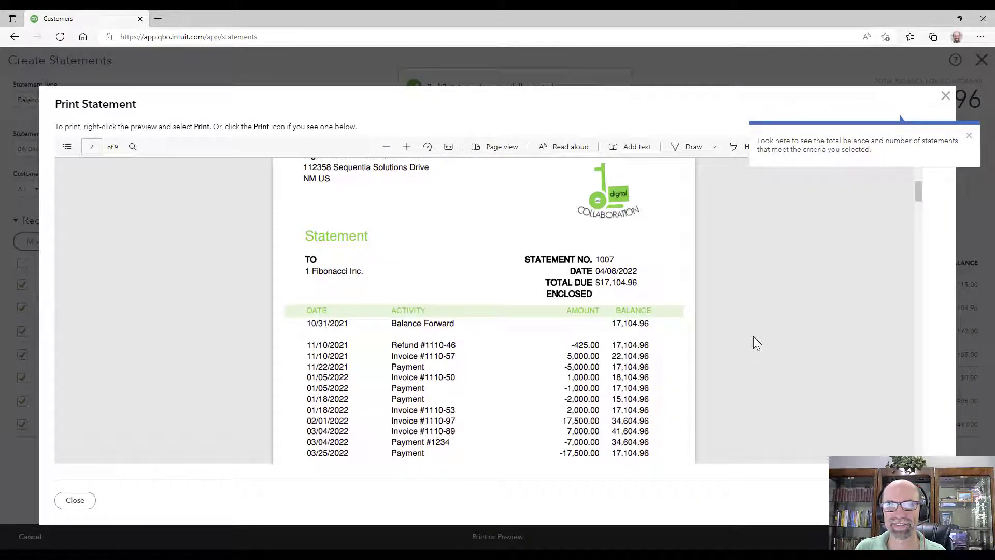
click(968, 136)
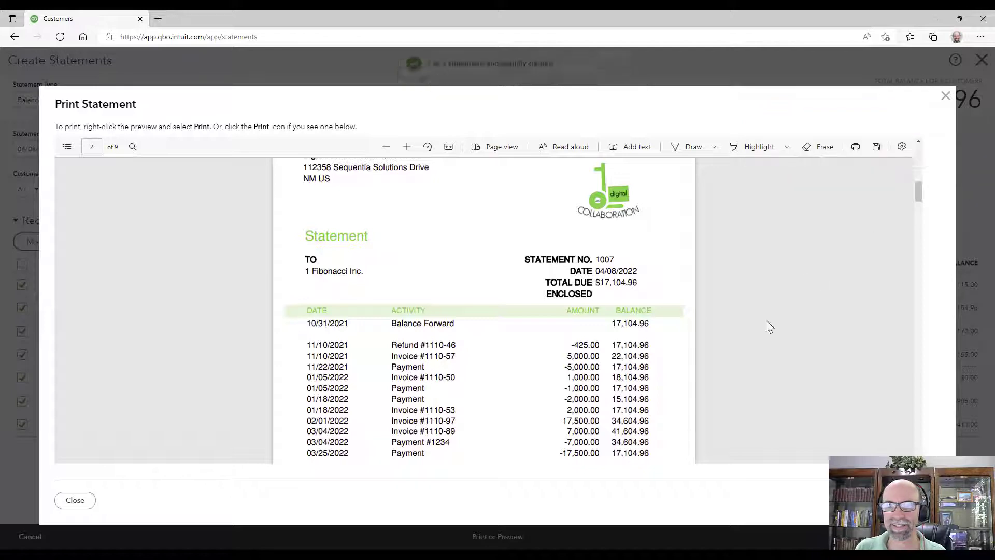
scroll(725, 331, up, 2)
scroll(723, 335, up, 2)
scroll(723, 334, down, 12)
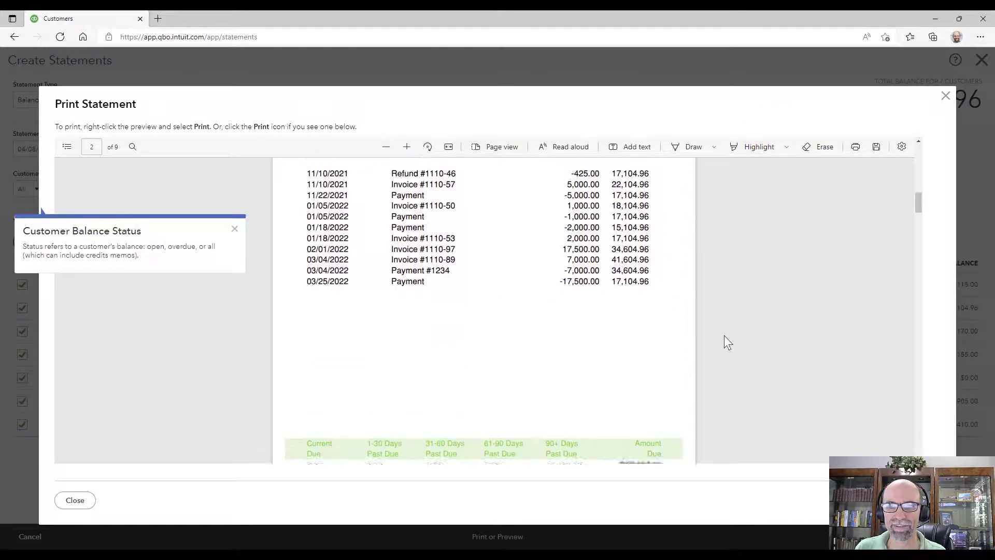
scroll(726, 338, down, 15)
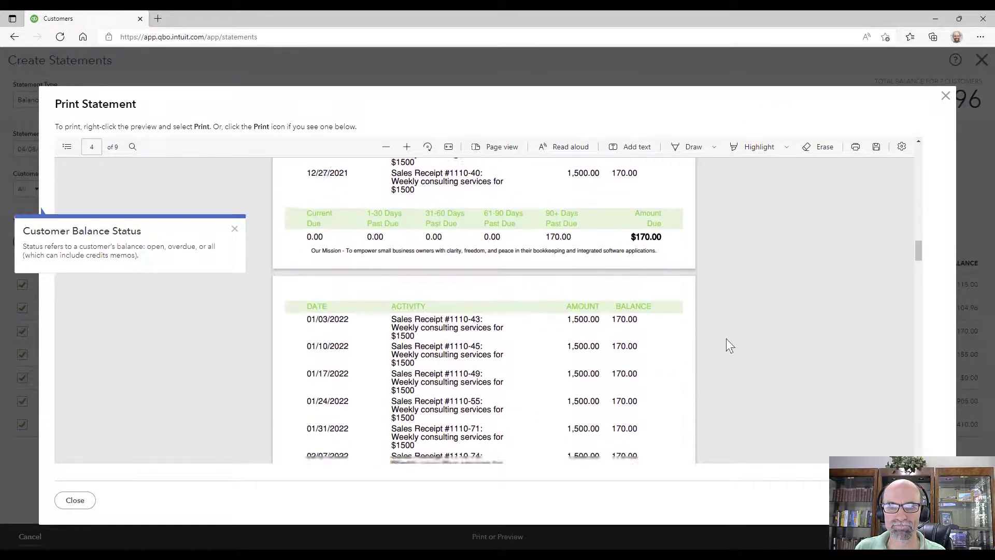
scroll(726, 340, down, 10)
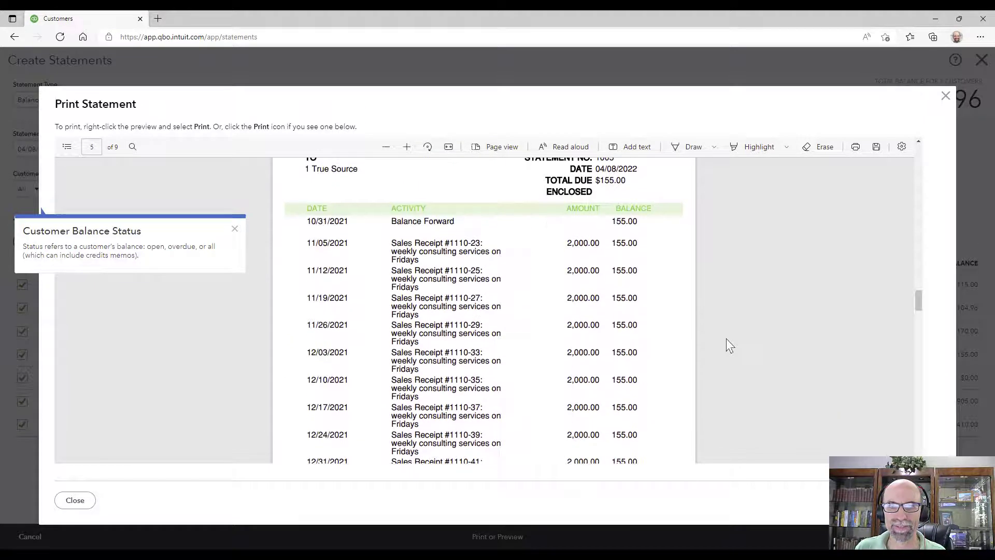
scroll(725, 339, up, 5)
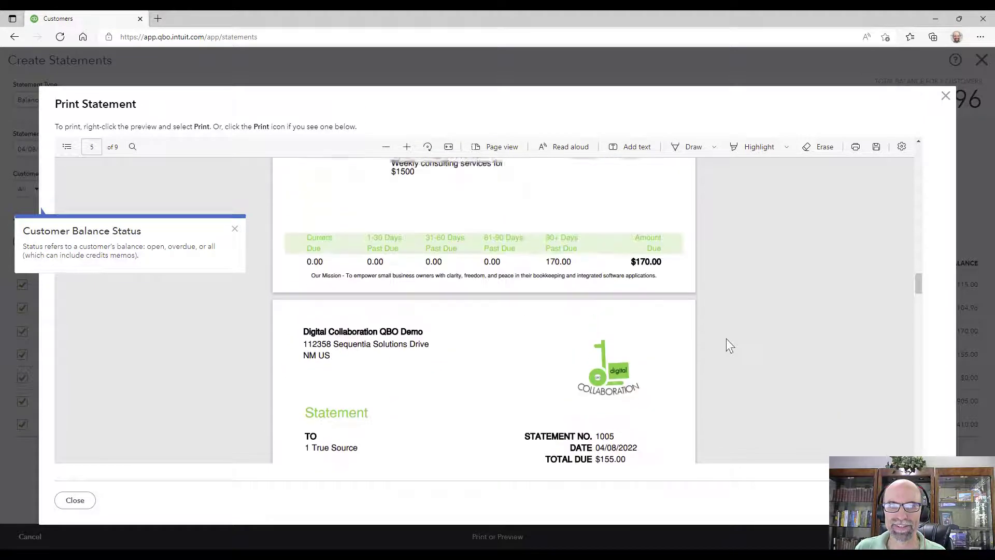
click(945, 97)
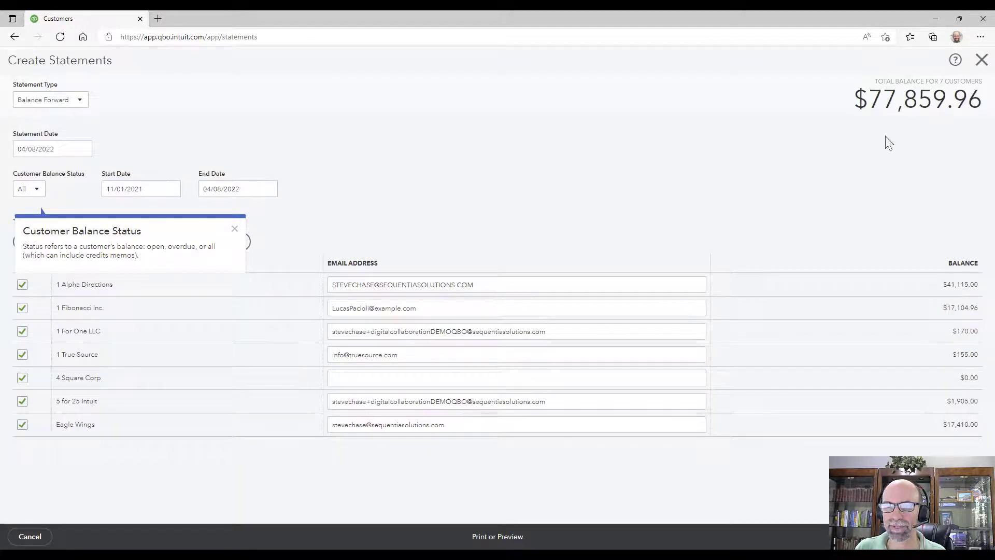
Dismiss the Customer Balance Status tip and deselect every customer in the list.
click(235, 228)
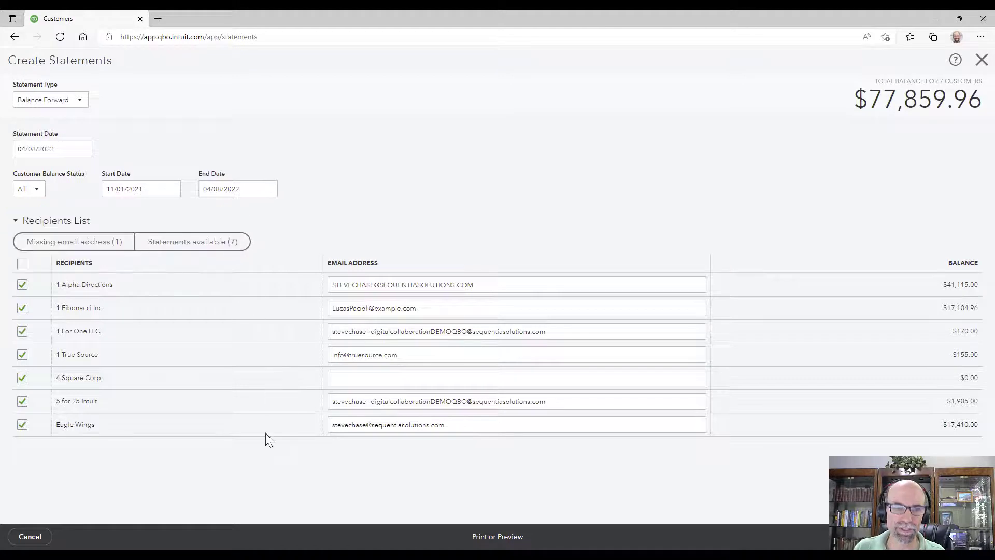
click(23, 265)
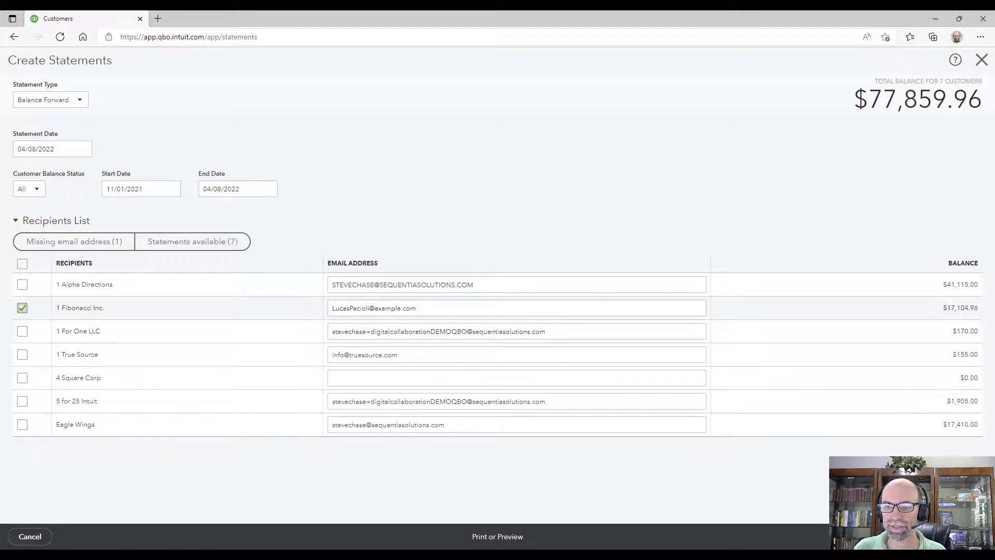
Preview statement 1009 for 1 Fibonacci Inc. and scroll through it to the $17,104.96 due.
click(506, 538)
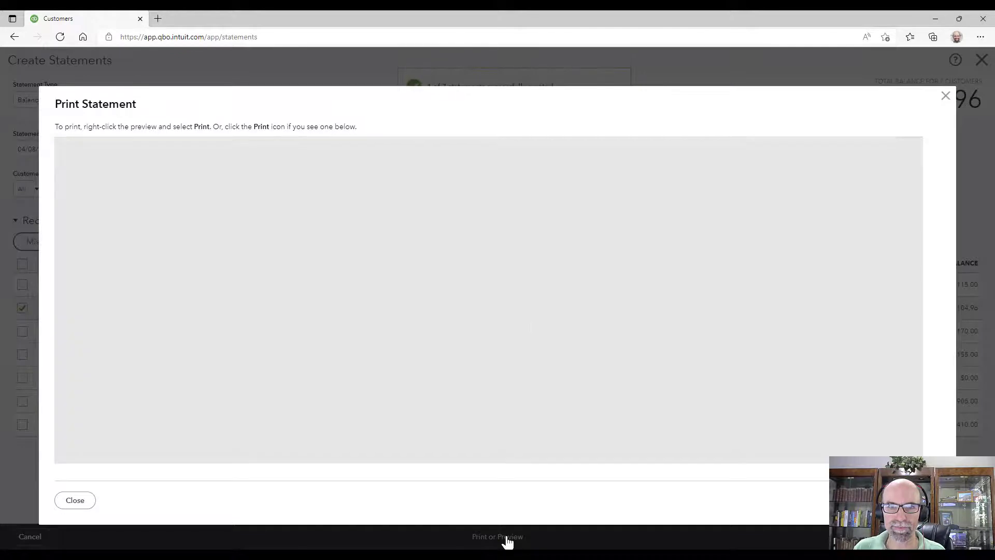
scroll(530, 320, down, 5)
scroll(532, 325, up, 2)
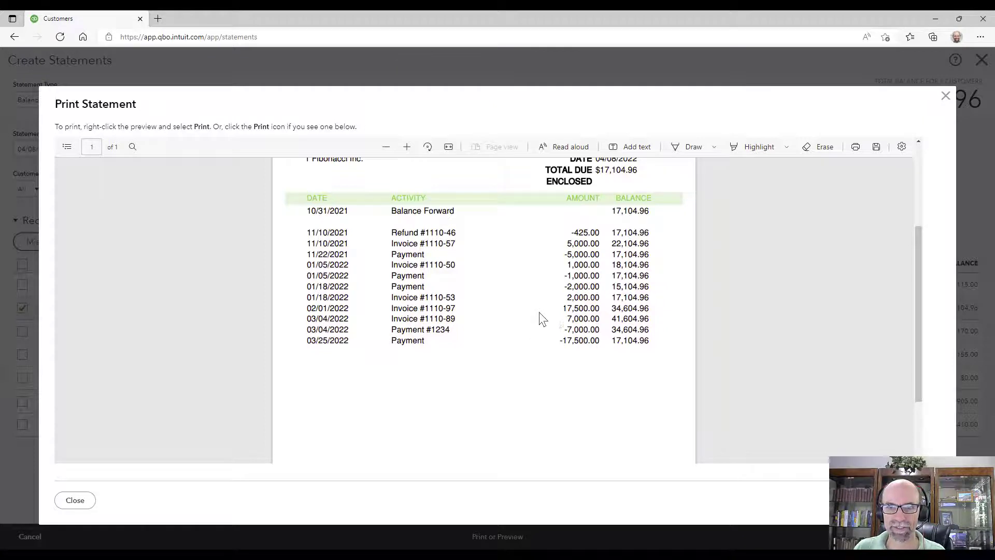
scroll(577, 383, up, 3)
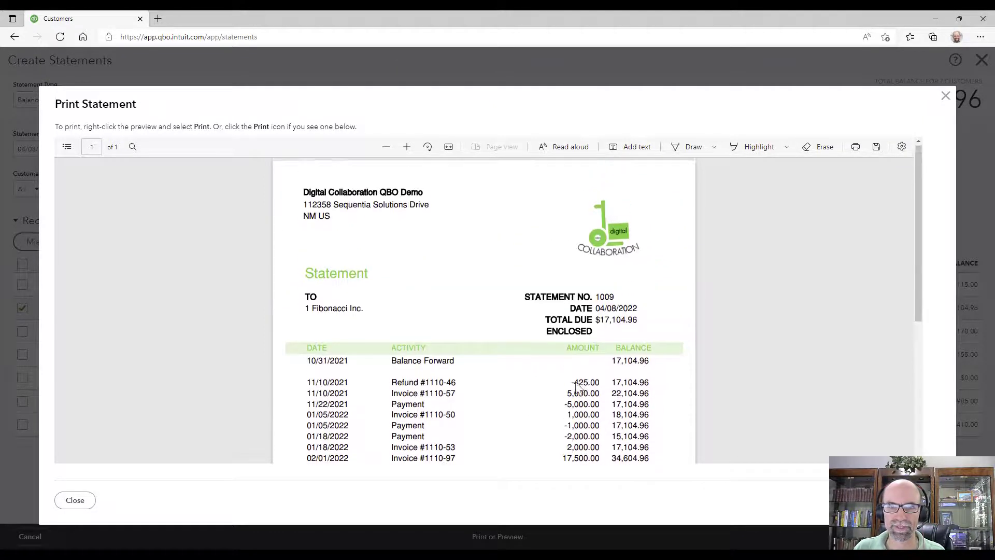
scroll(575, 382, down, 5)
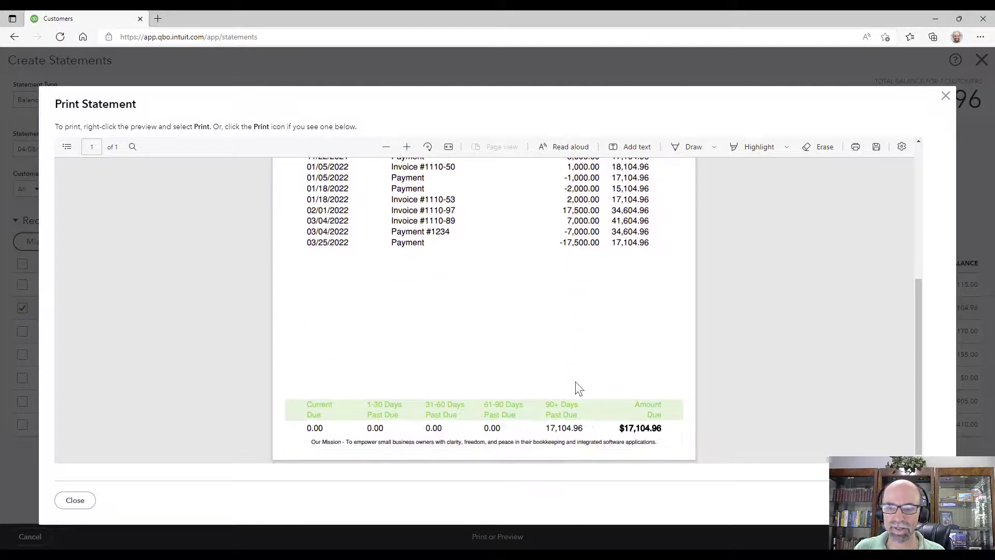
Close the Fibonacci print preview and select the name part of the customer's email in Send Statement.
click(946, 96)
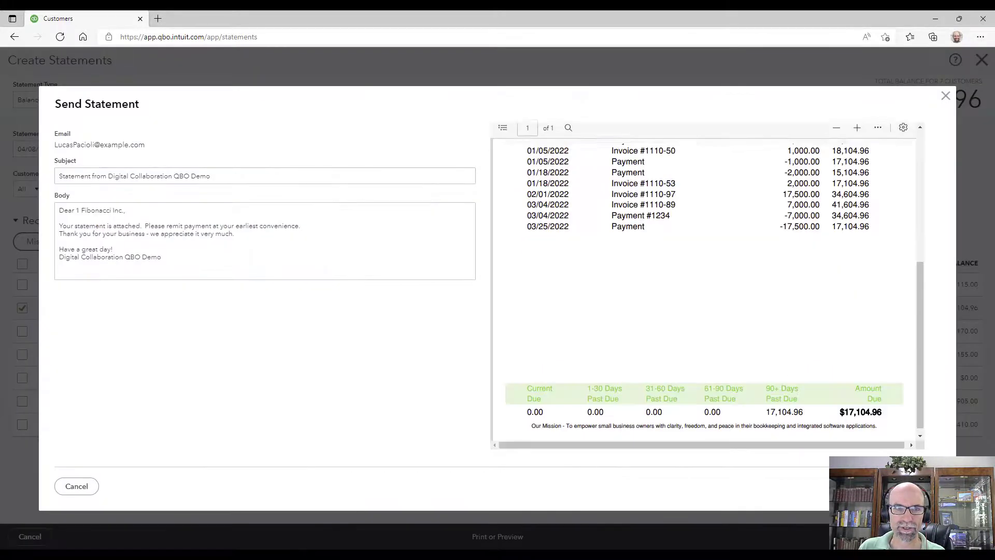
scroll(658, 362, up, 5)
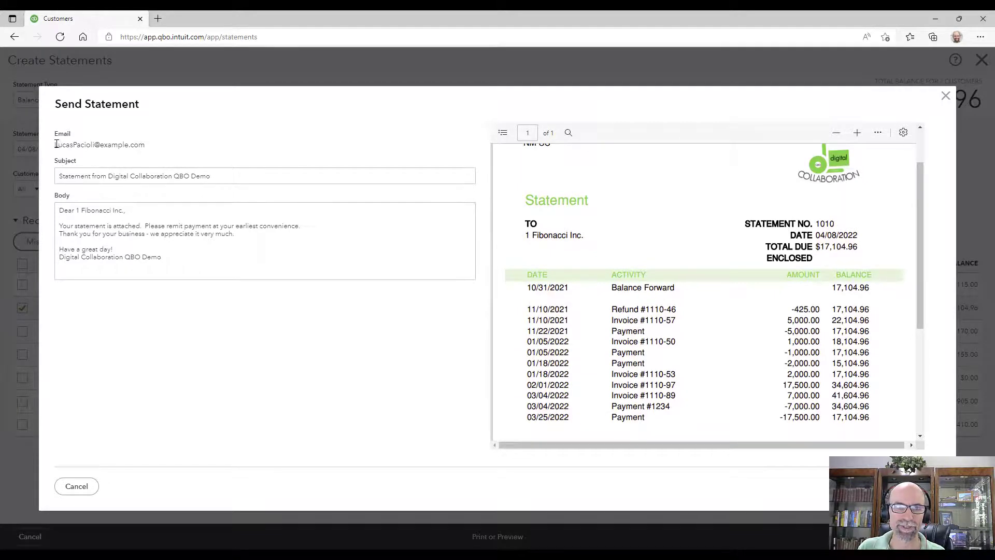
drag(56, 144, 99, 145)
click(93, 145)
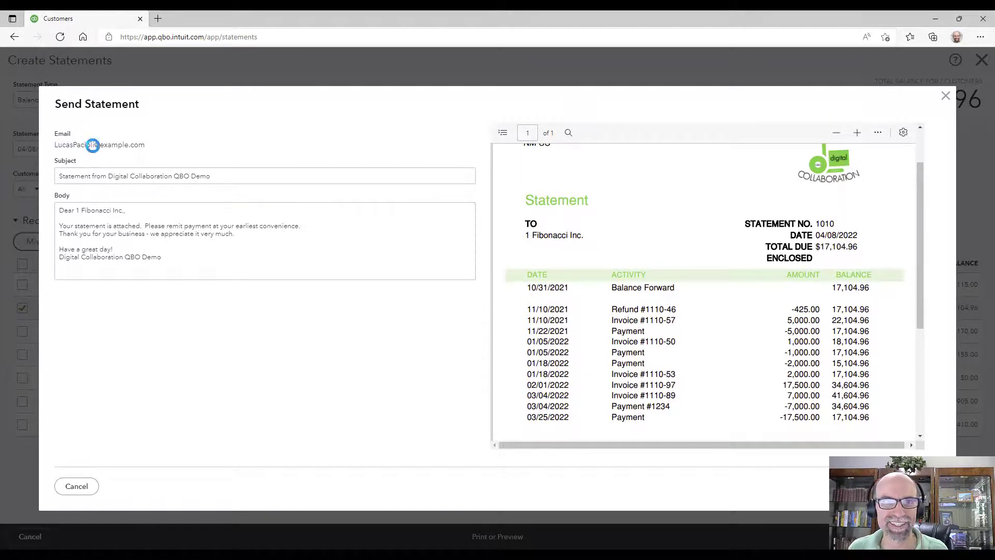
double_click(92, 145)
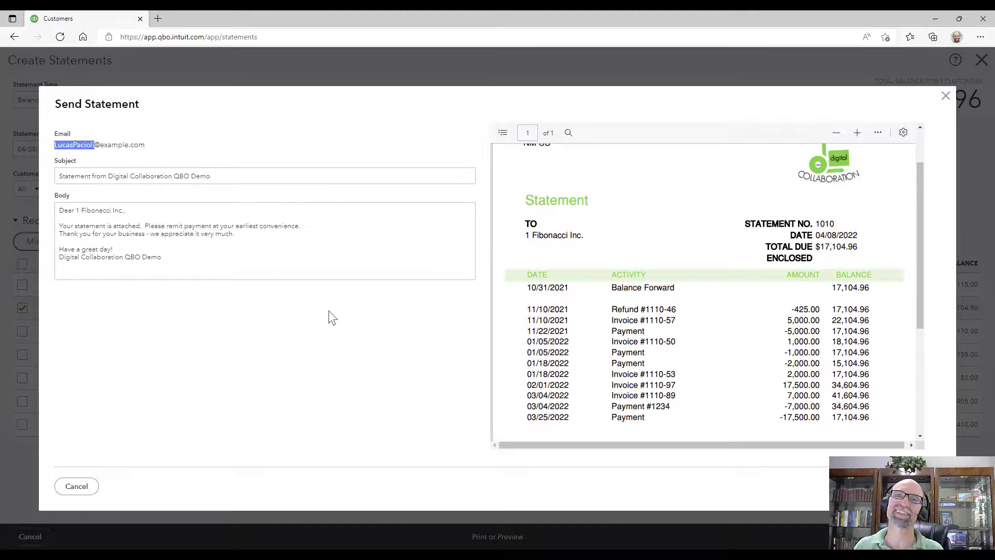